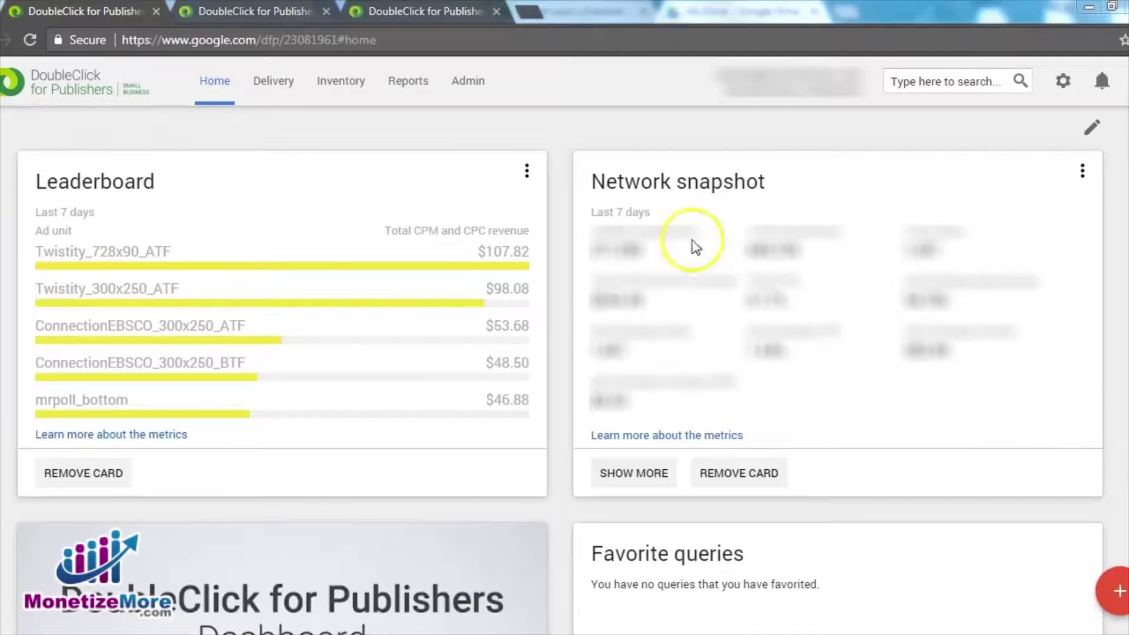
- Open the MrPoll_AdSense order's new line item, MrPoll_bottom_300x250, and check its 300x250 size
{"action": "left_click", "coordinate": [244, 8]}
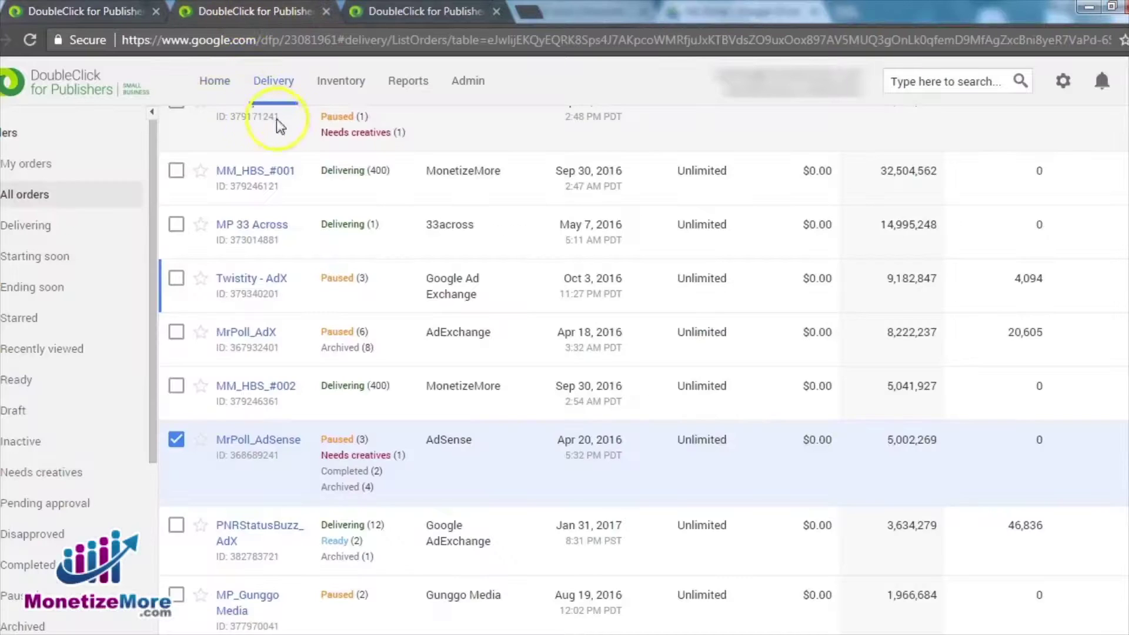
{"action": "left_click", "coordinate": [241, 442]}
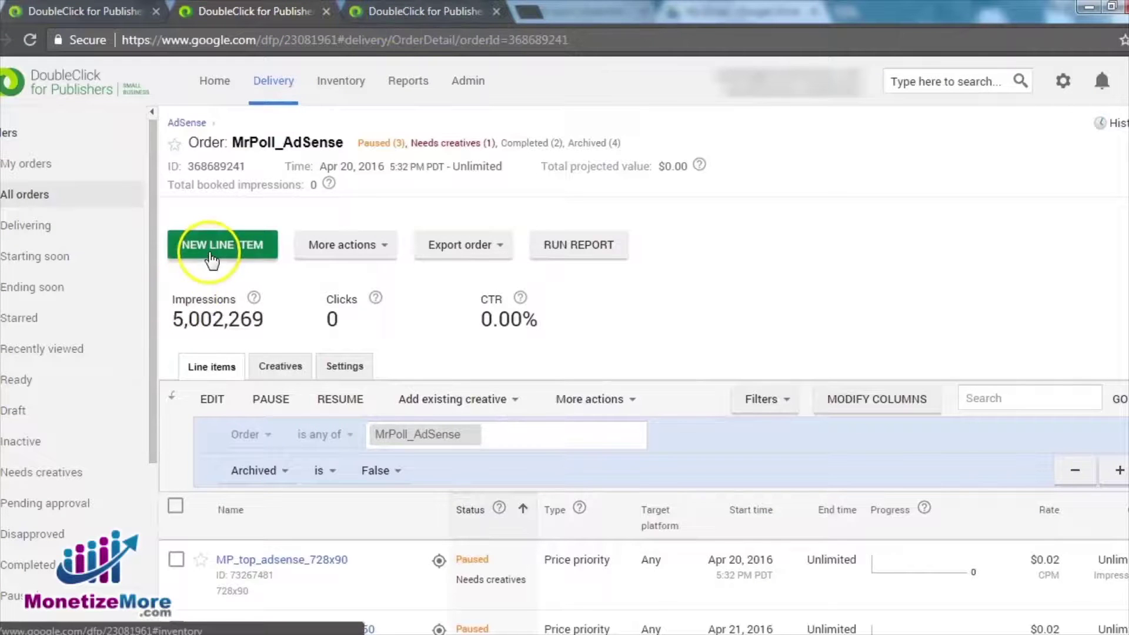
{"action": "left_click", "coordinate": [389, 15]}
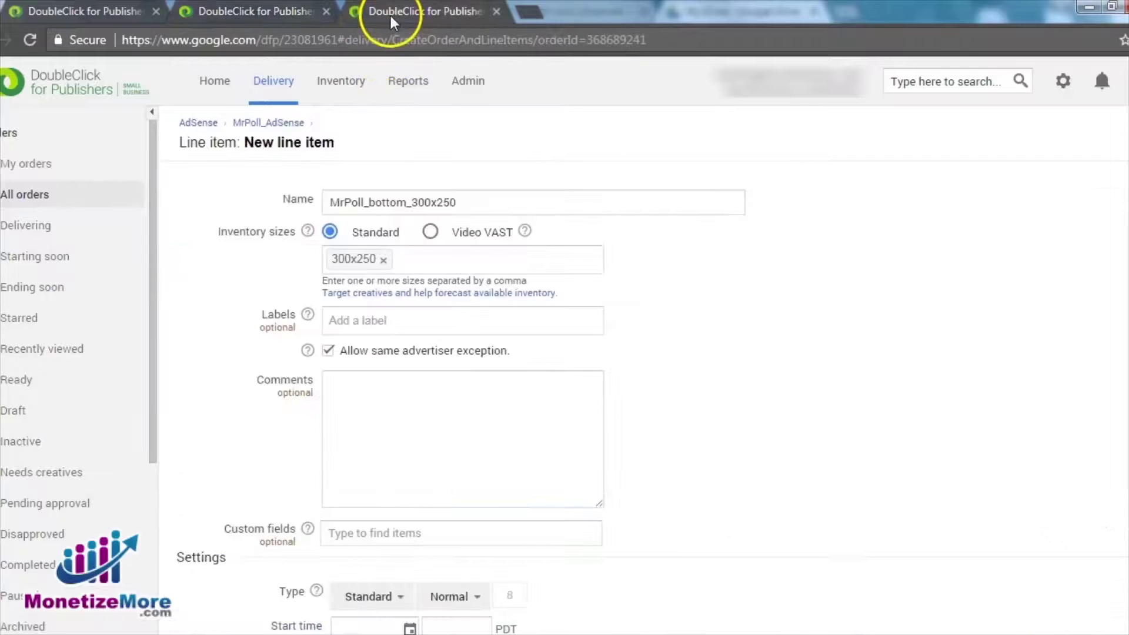
{"action": "left_click_drag", "start_coordinate": [457, 202], "coordinate": [329, 203]}
{"action": "left_click", "coordinate": [562, 259]}
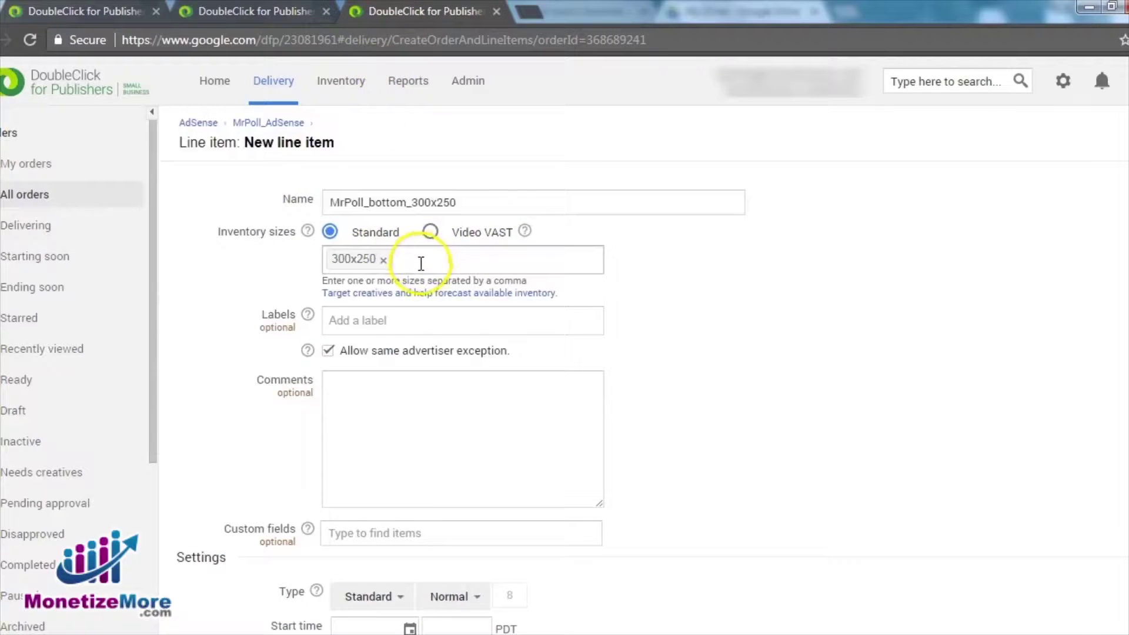
{"action": "left_click", "coordinate": [775, 265]}
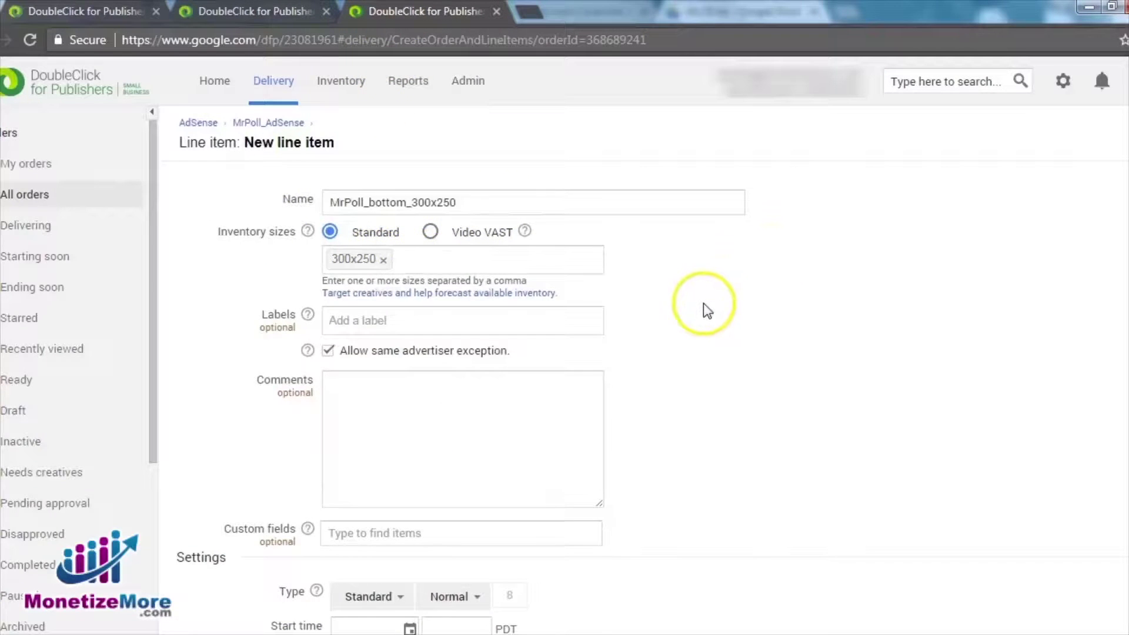
- Scroll down to the line item's Settings section and bring up the line item types list
{"action": "scroll", "coordinate": [701, 306], "scroll_direction": "down", "scroll_amount": 3}
{"action": "left_click_drag", "start_coordinate": [227, 381], "coordinate": [184, 381]}
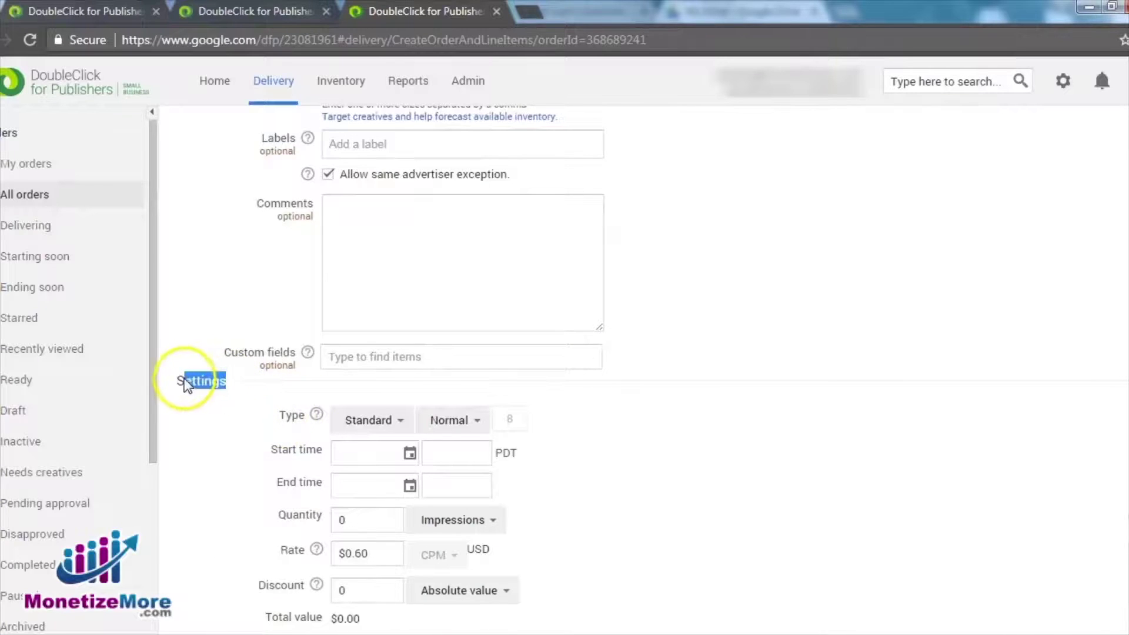
{"action": "left_click_drag", "start_coordinate": [276, 415], "coordinate": [461, 418]}
{"action": "scroll", "coordinate": [647, 396], "scroll_direction": "down", "scroll_amount": 2}
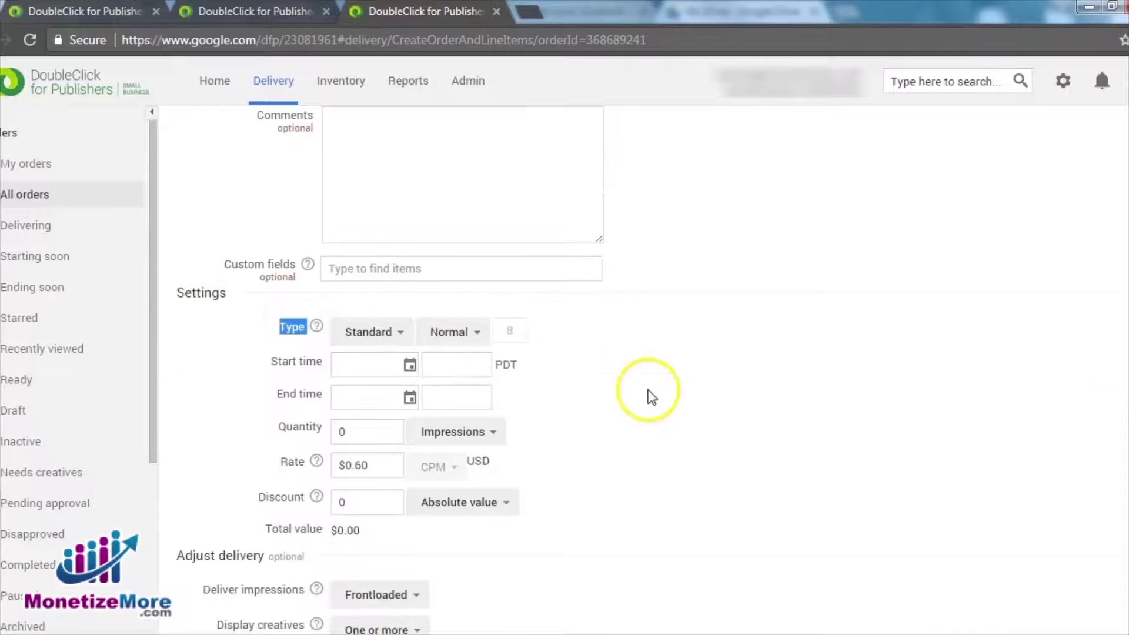
{"action": "left_click", "coordinate": [652, 393]}
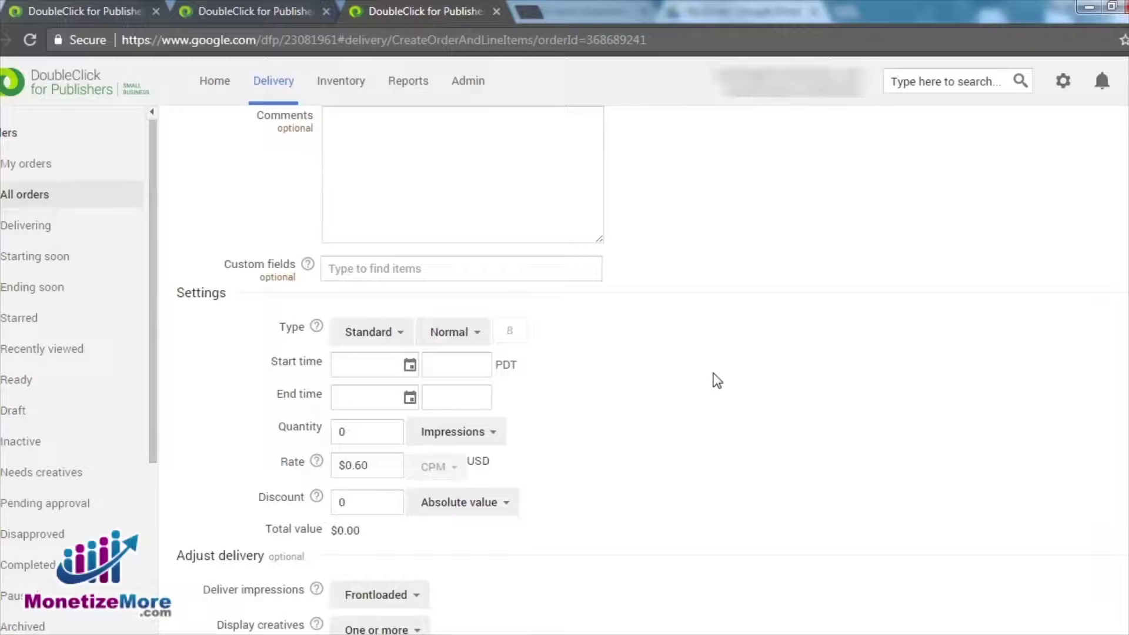
{"action": "left_click", "coordinate": [389, 332]}
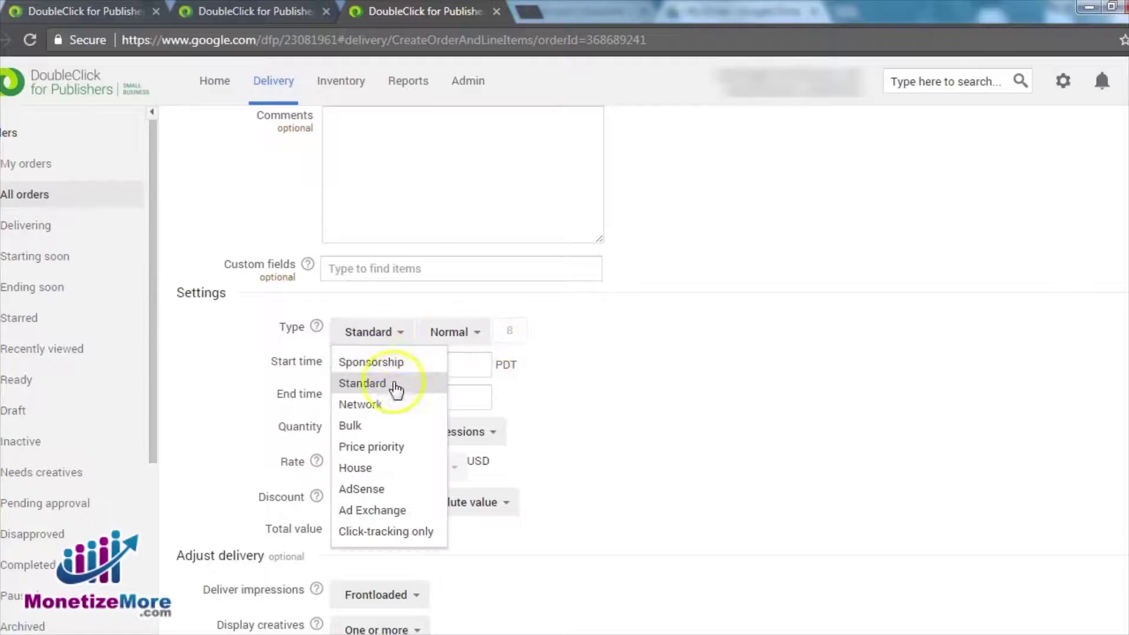
- Make the line item a Network type
{"action": "left_click", "coordinate": [751, 403]}
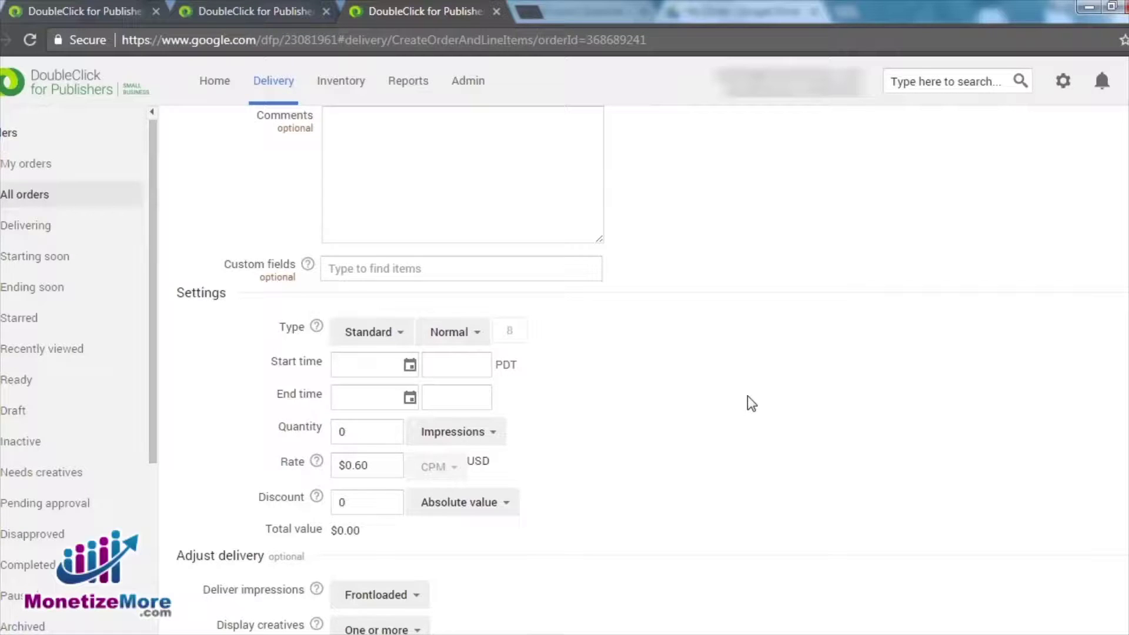
{"action": "left_click", "coordinate": [379, 331]}
{"action": "left_click", "coordinate": [390, 406]}
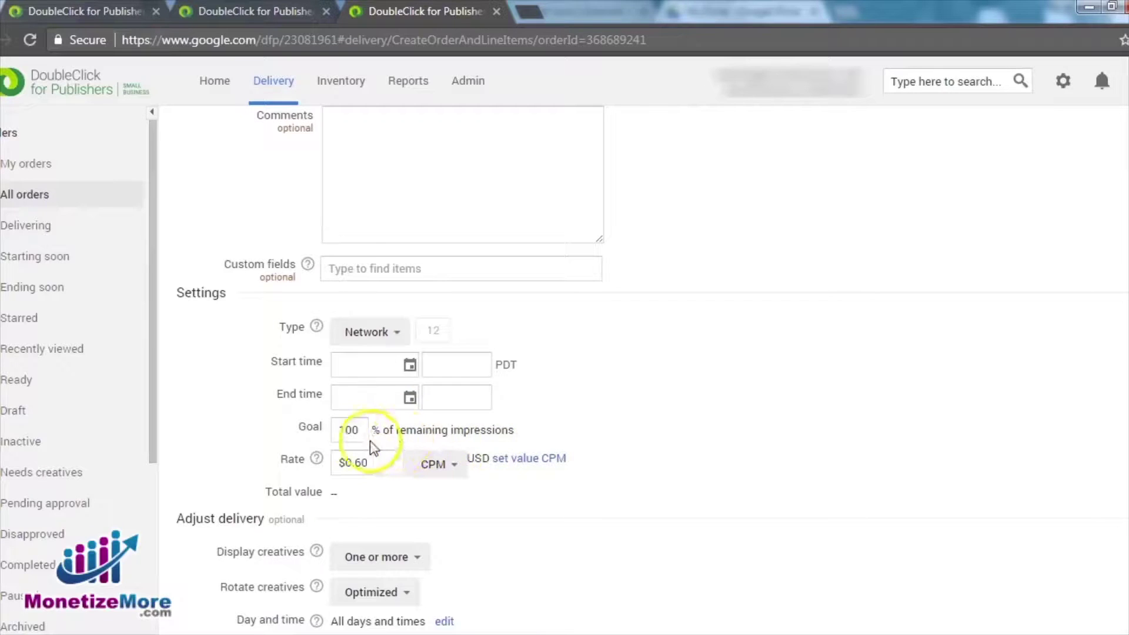
- Set the goal to 50% and the CPM rate to $0.50
{"action": "double_click", "coordinate": [353, 433]}
{"action": "type", "text": "50"}
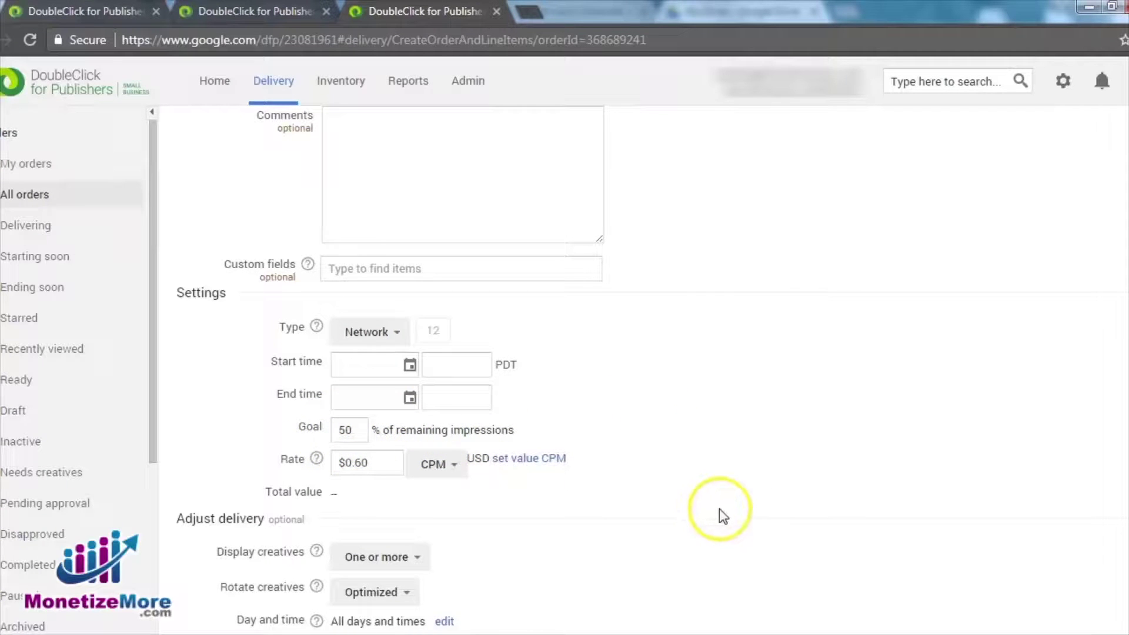
{"action": "left_click_drag", "start_coordinate": [355, 463], "coordinate": [364, 462]}
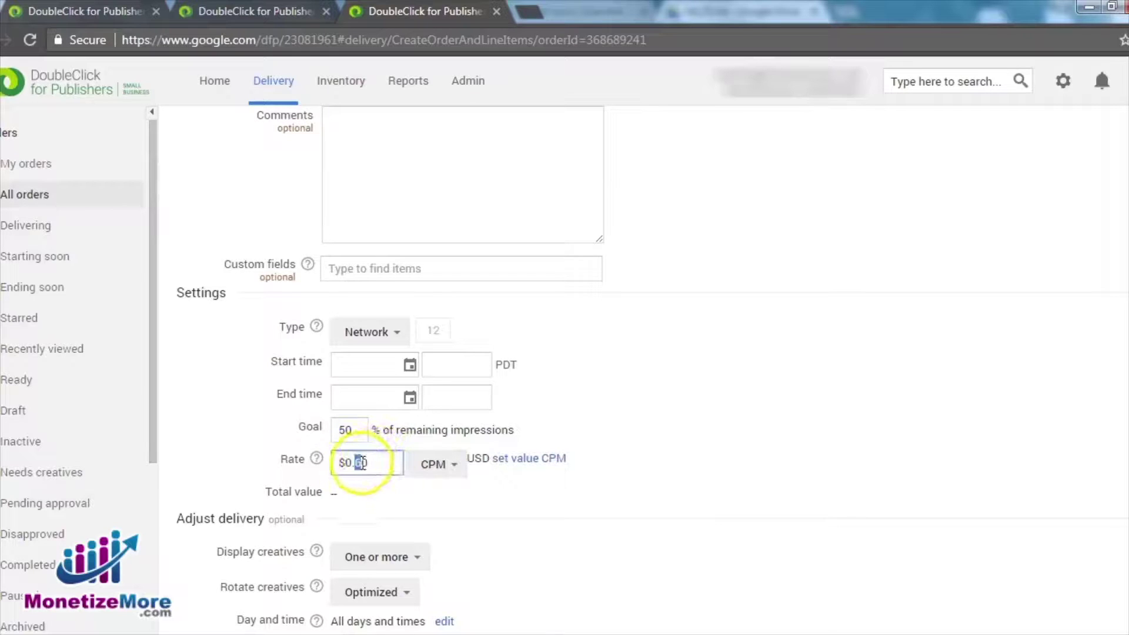
{"action": "type", "text": "5"}
{"action": "left_click", "coordinate": [717, 395]}
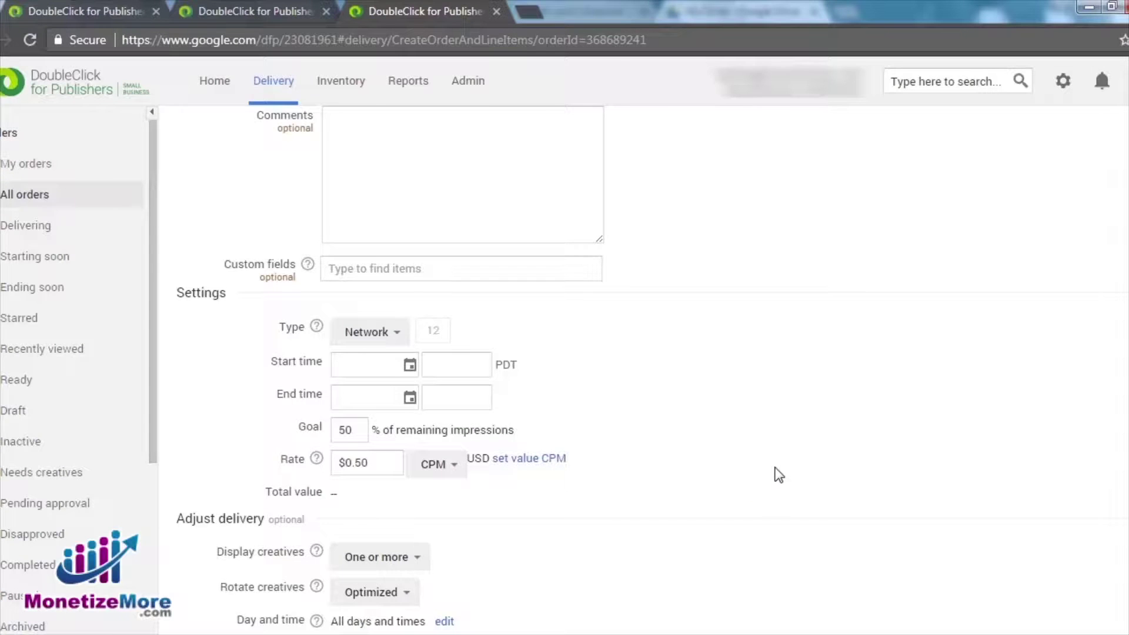
{"action": "left_click", "coordinate": [385, 334]}
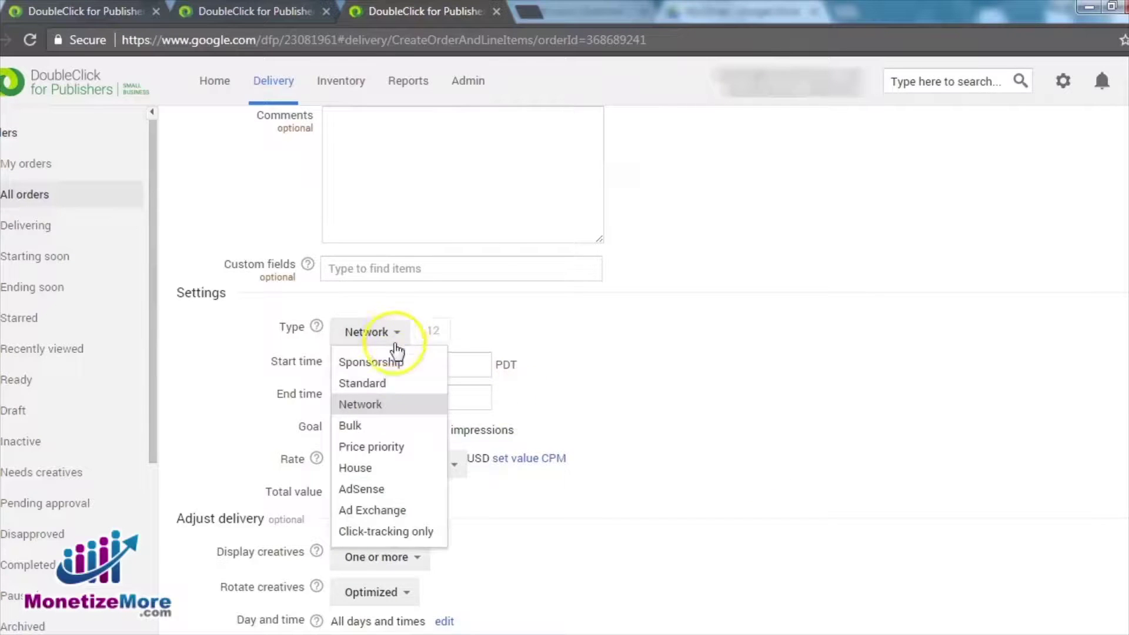
- Make the line item Bulk with a quantity of 1,000 impressions
{"action": "left_click", "coordinate": [389, 427]}
{"action": "left_click", "coordinate": [360, 431]}
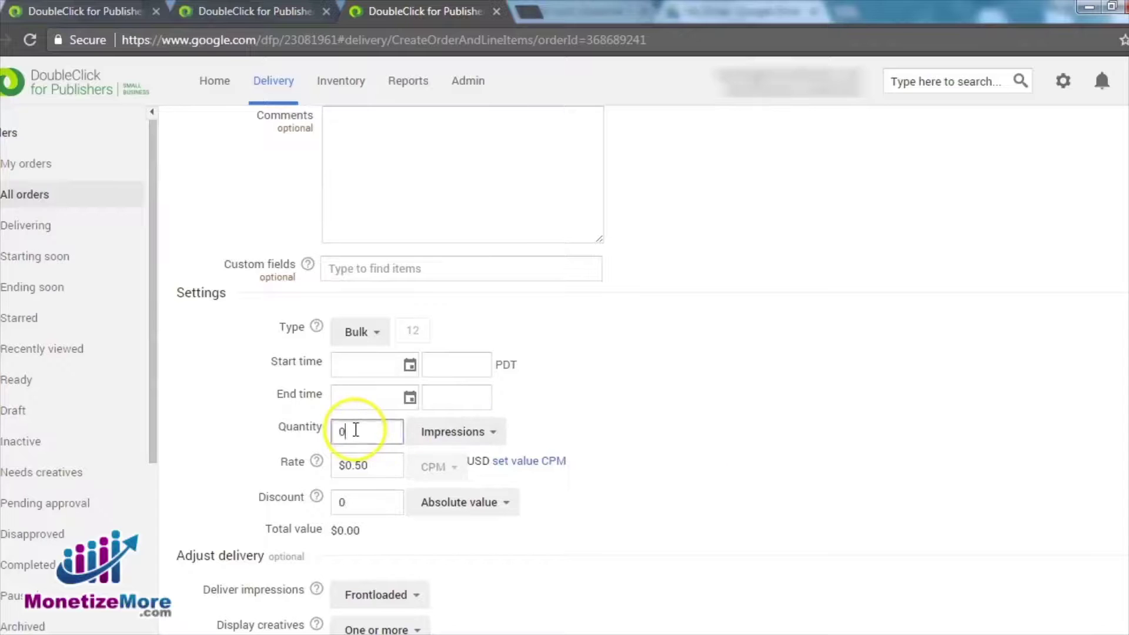
{"action": "key", "text": "BackSpace"}
{"action": "type", "text": "1"}
{"action": "left_click", "coordinate": [880, 397]}
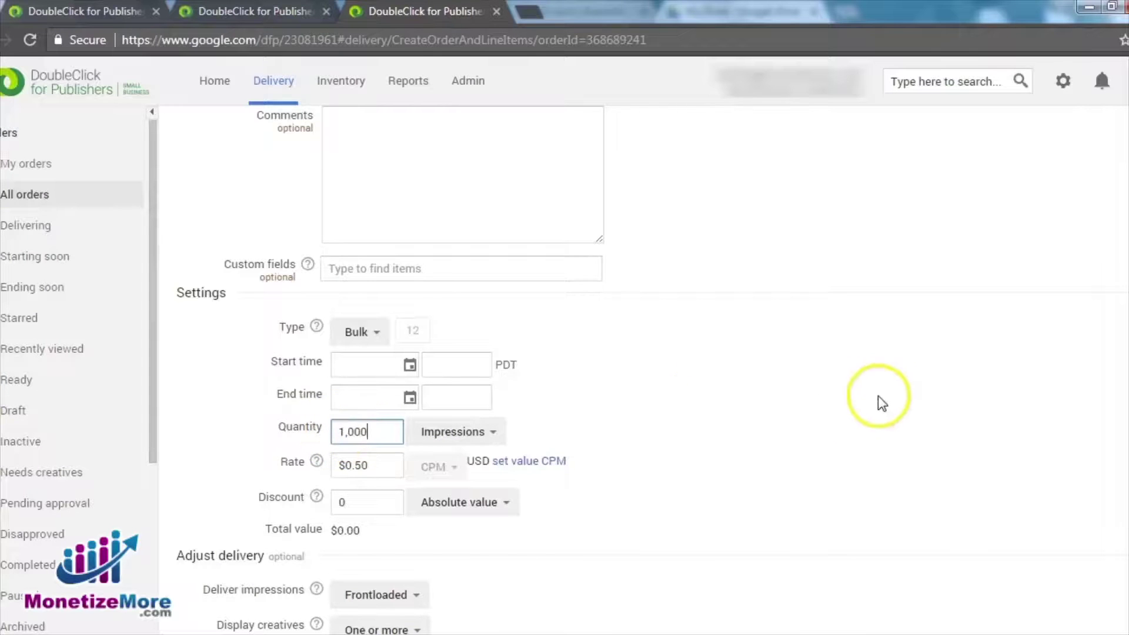
- Change the CPM rate to $0.70
{"action": "left_click", "coordinate": [366, 459]}
{"action": "double_click", "coordinate": [371, 463]}
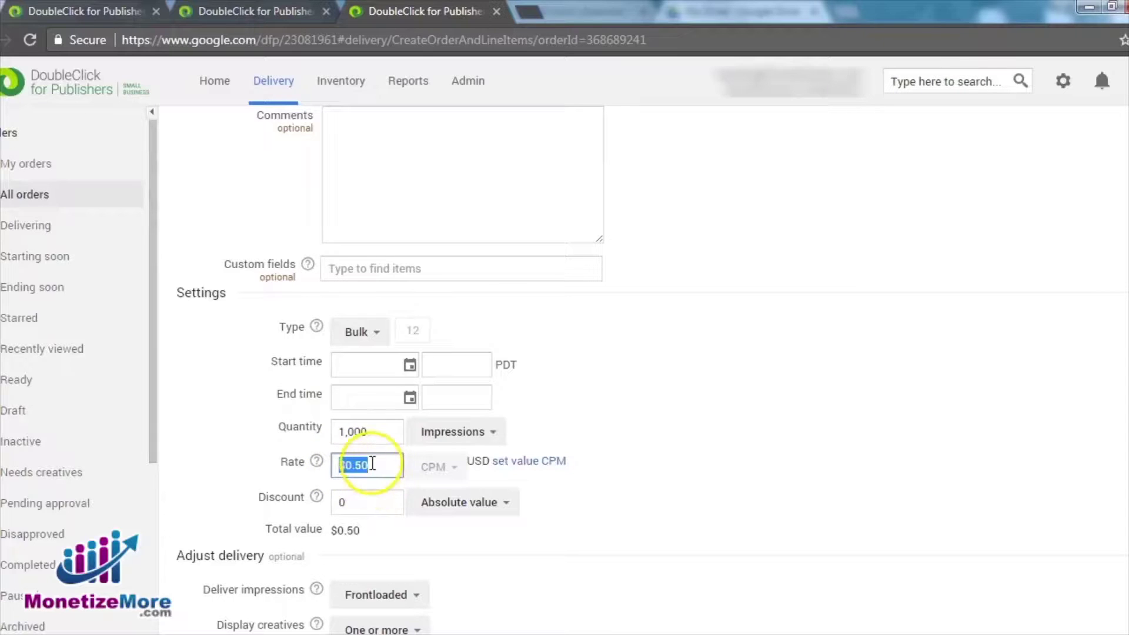
{"action": "left_click", "coordinate": [361, 464]}
{"action": "key", "text": "BackSpace"}
{"action": "type", "text": "7"}
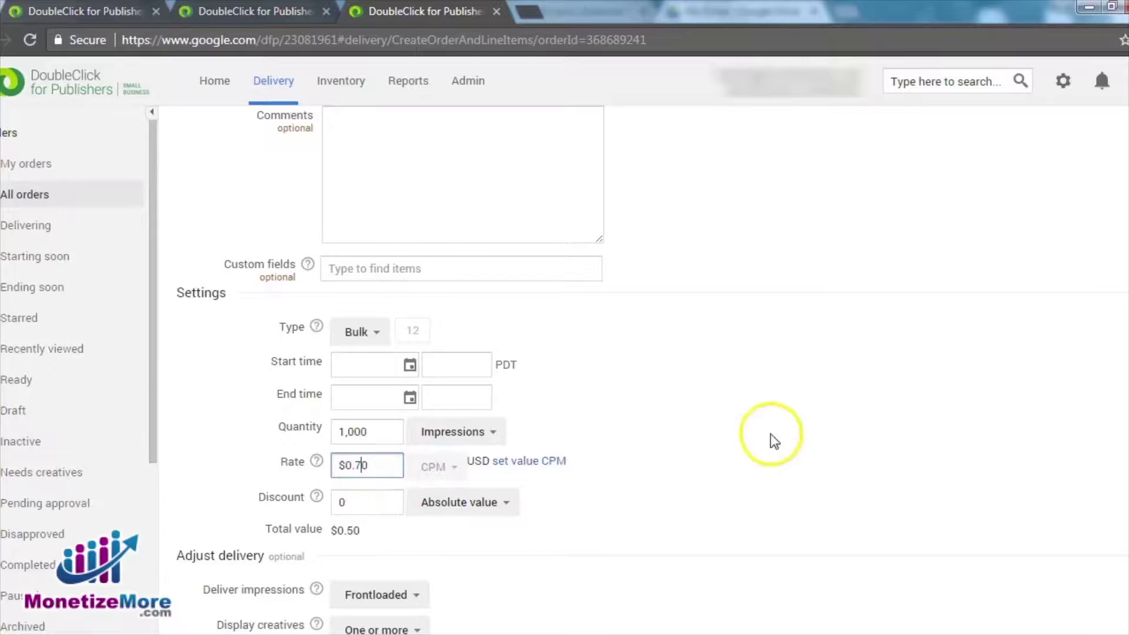
{"action": "left_click", "coordinate": [774, 441]}
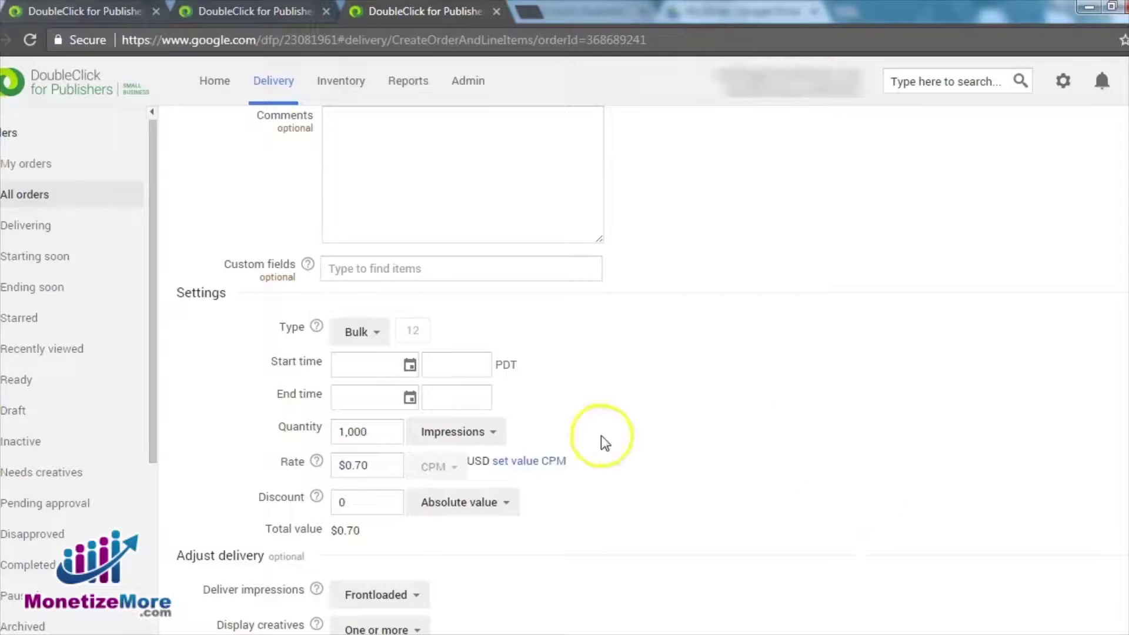
{"action": "left_click", "coordinate": [358, 337]}
- Choose Price priority, enter a 1,000 lifetime impression limit, and change the rate to $0.80 CPM
{"action": "left_click", "coordinate": [389, 448]}
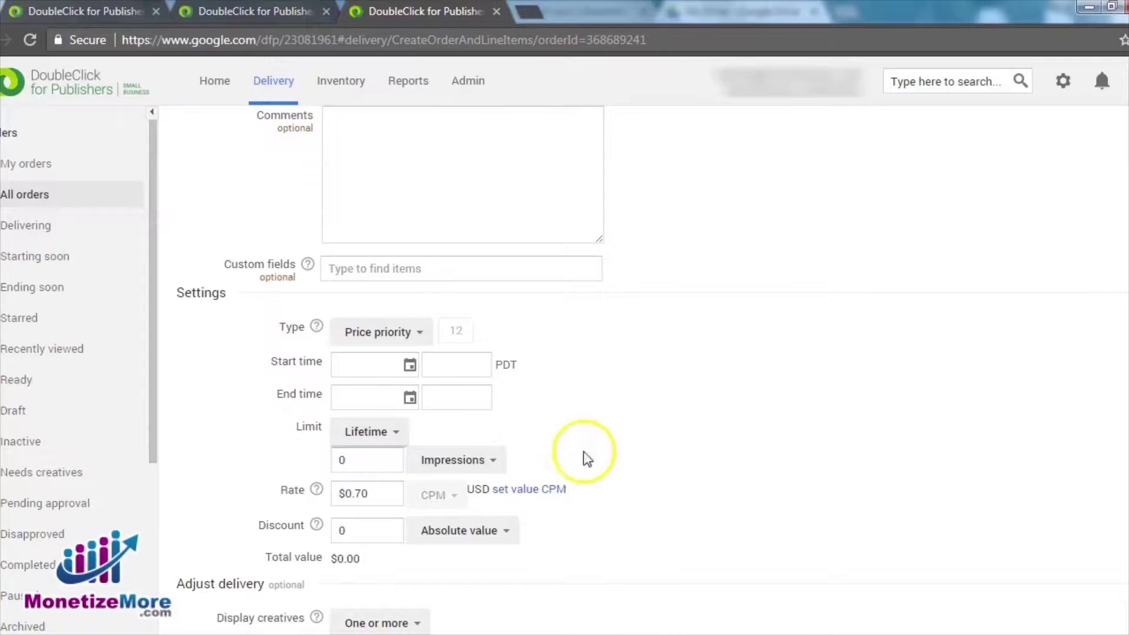
{"action": "double_click", "coordinate": [342, 460]}
{"action": "type", "text": "1,0"}
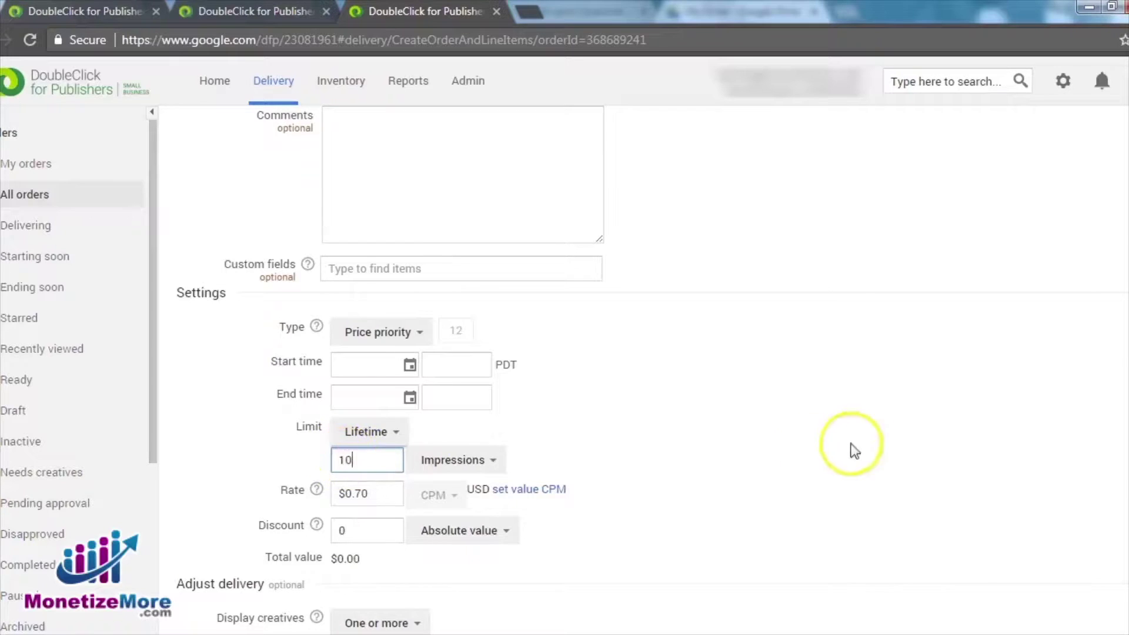
{"action": "type", "text": "00"}
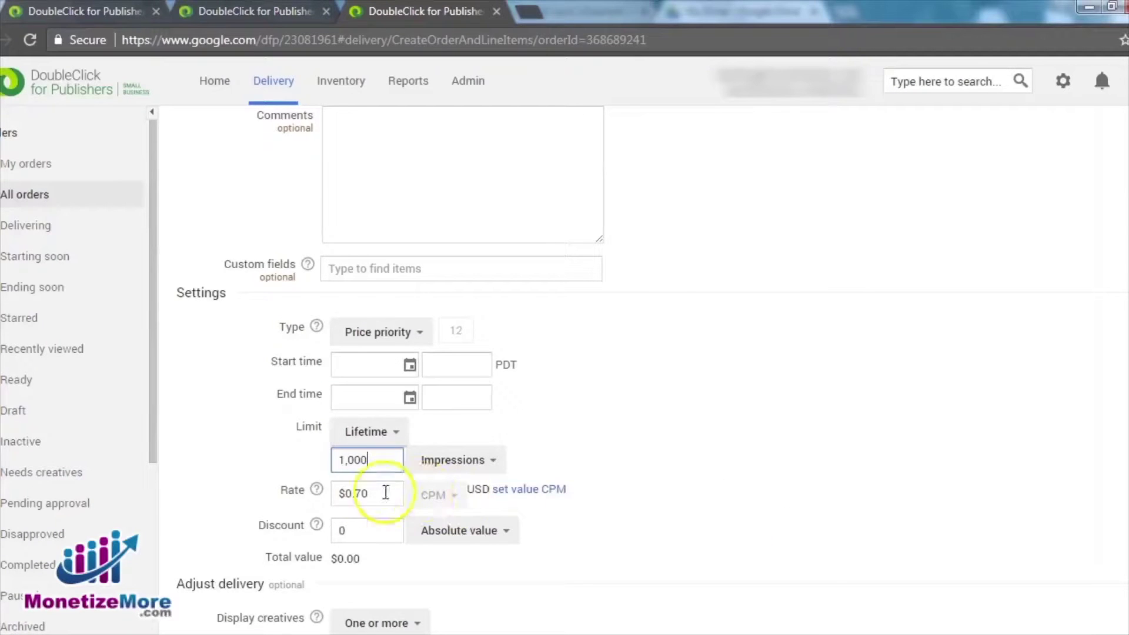
{"action": "left_click_drag", "start_coordinate": [355, 492], "coordinate": [404, 530]}
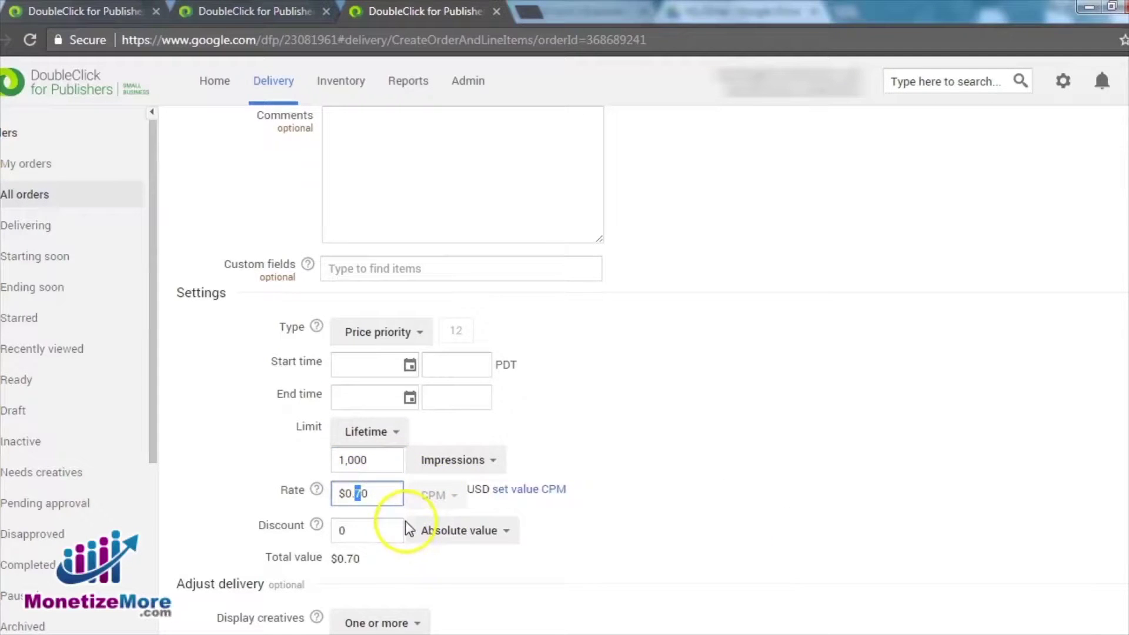
{"action": "type", "text": "8"}
{"action": "left_click", "coordinate": [983, 441]}
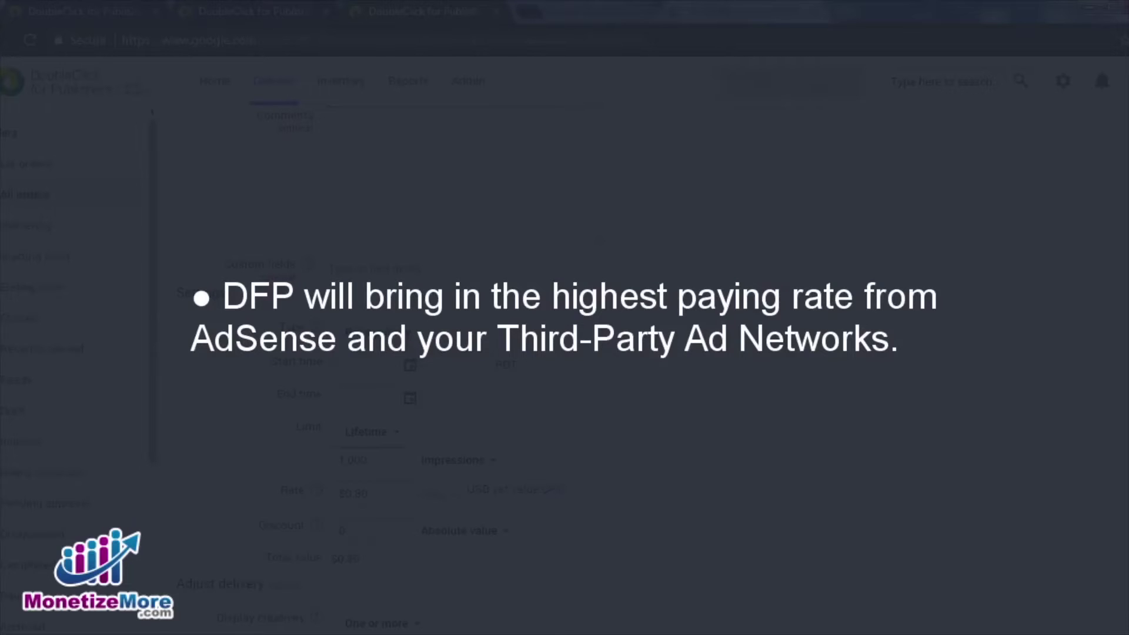
{"action": "scroll", "coordinate": [588, 352], "scroll_direction": "up", "scroll_amount": 5}
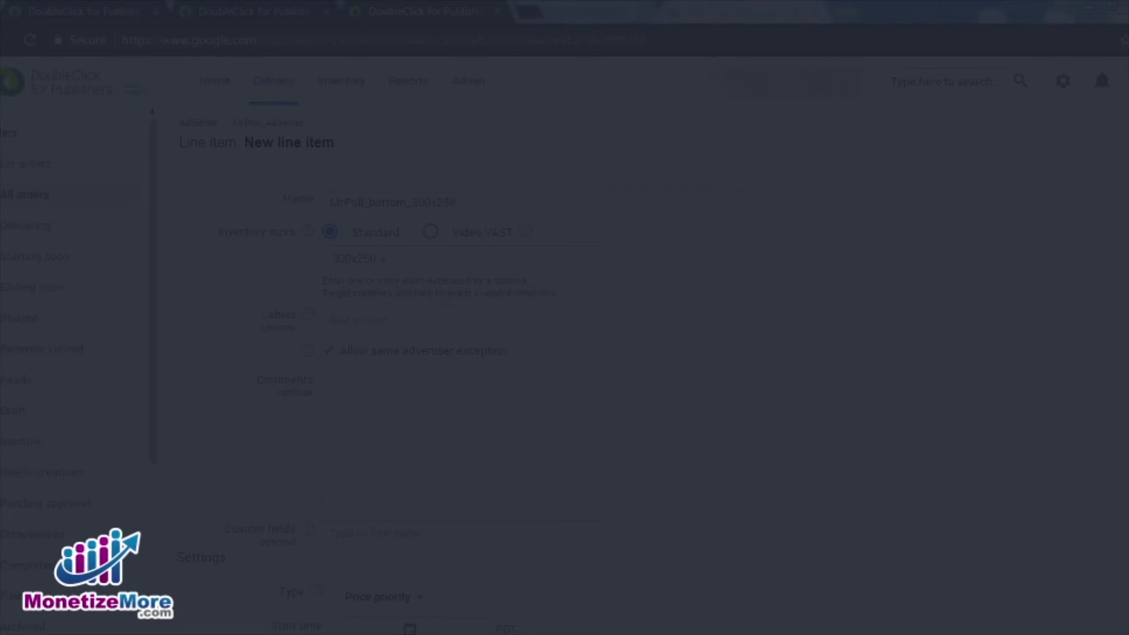
{"action": "scroll", "coordinate": [388, 353], "scroll_direction": "down", "scroll_amount": 5}
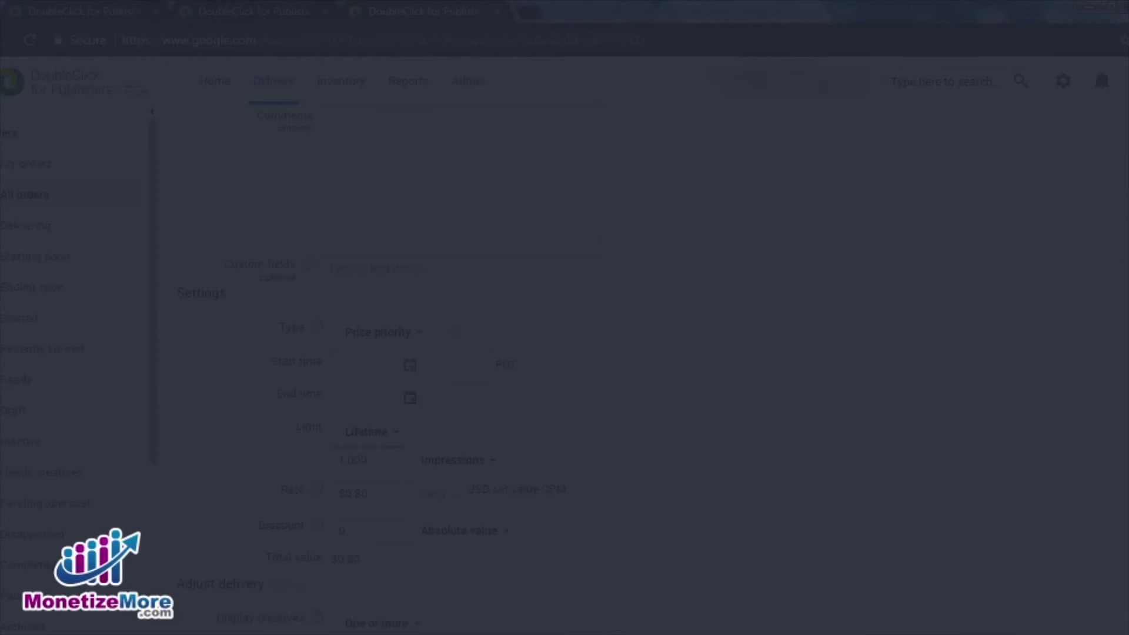